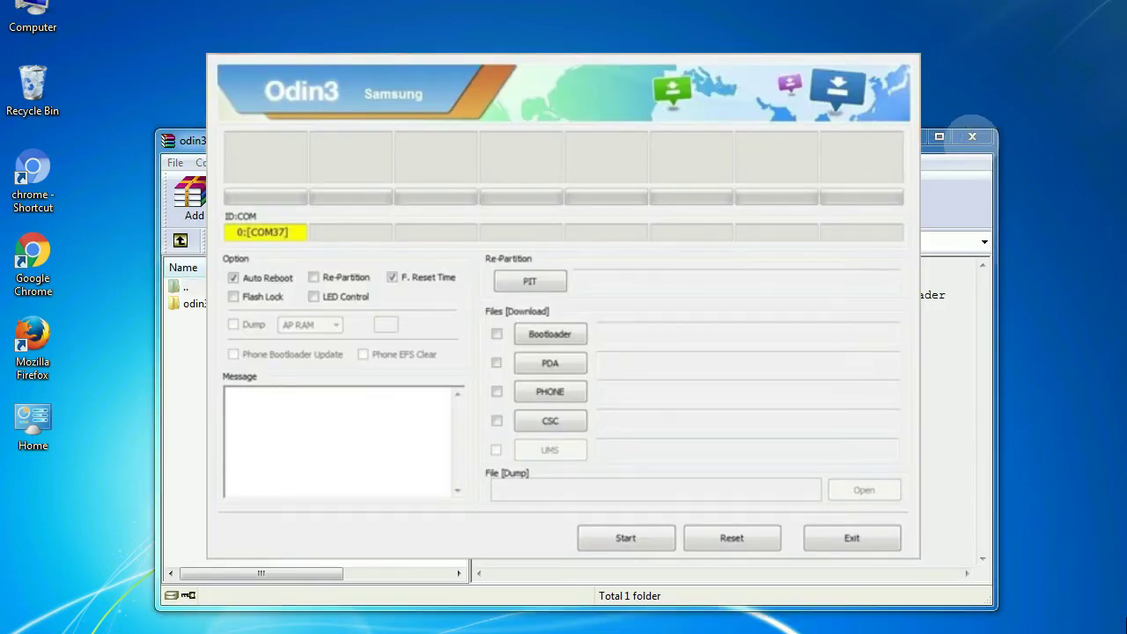
# Step: Bring forward and close the WinRAR archive window behind the old Odin3 window
pyautogui.click(972, 137)
pyautogui.click(972, 137)
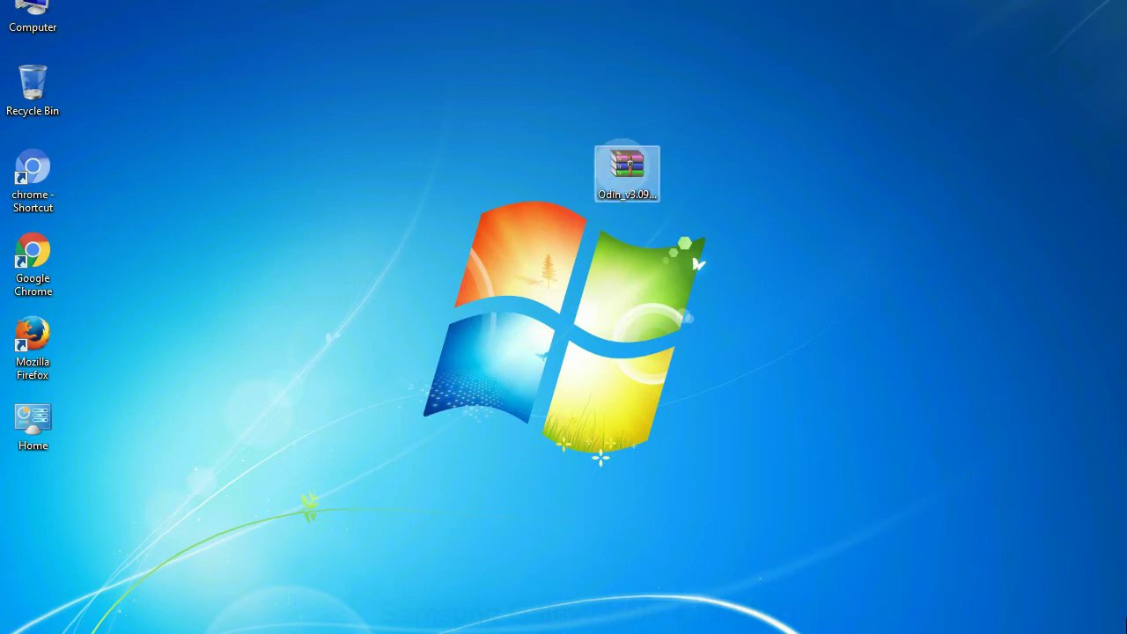
# Step: Extract Odin_v3.09.zip onto the desktop and run Odin3 v3.09.exe as administrator
pyautogui.rightClick(622, 166)
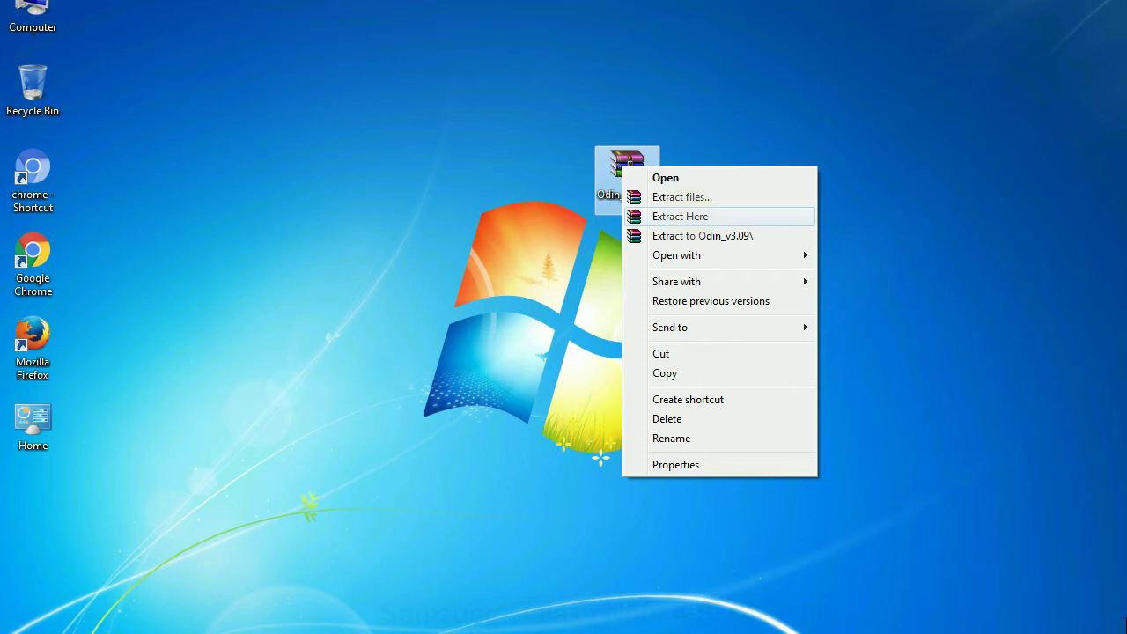
pyautogui.click(692, 216)
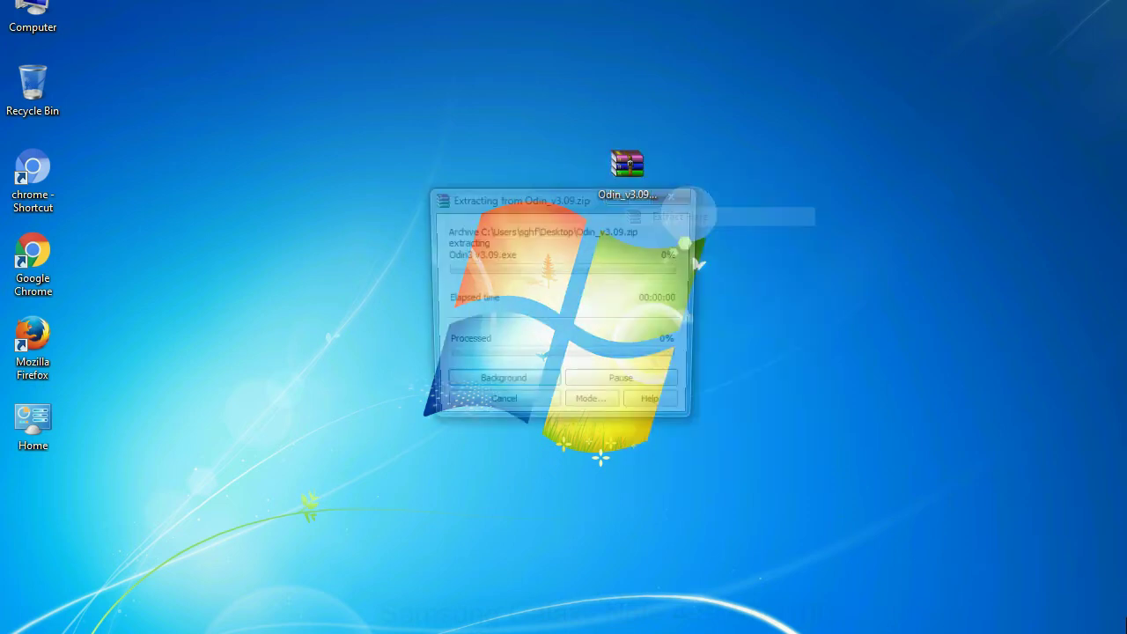
pyautogui.doubleClick(479, 174)
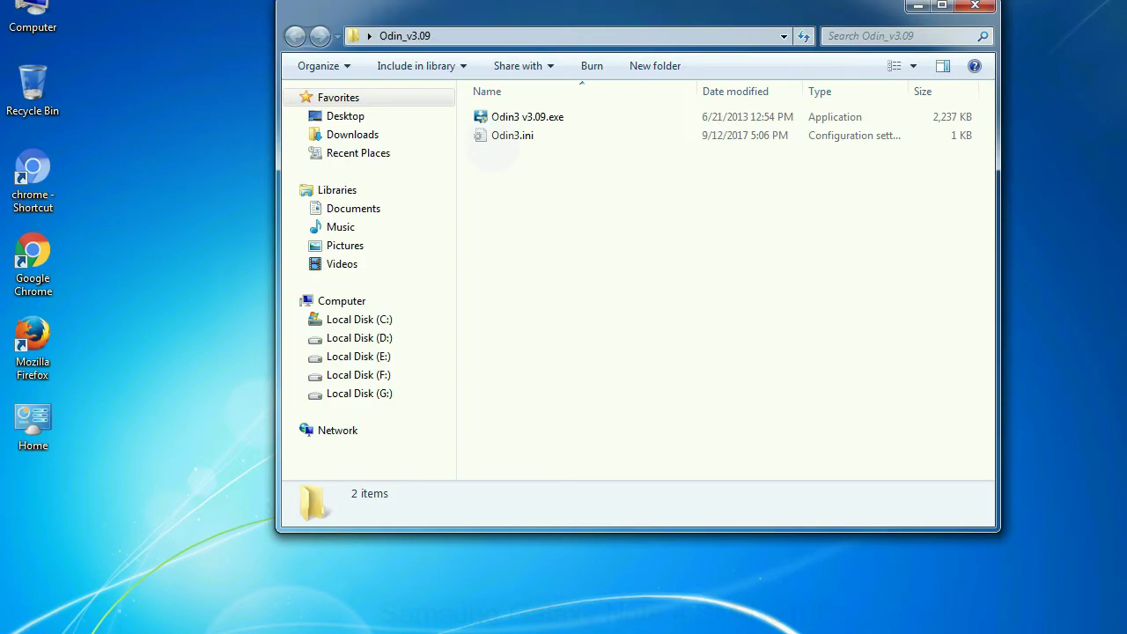
pyautogui.rightClick(511, 120)
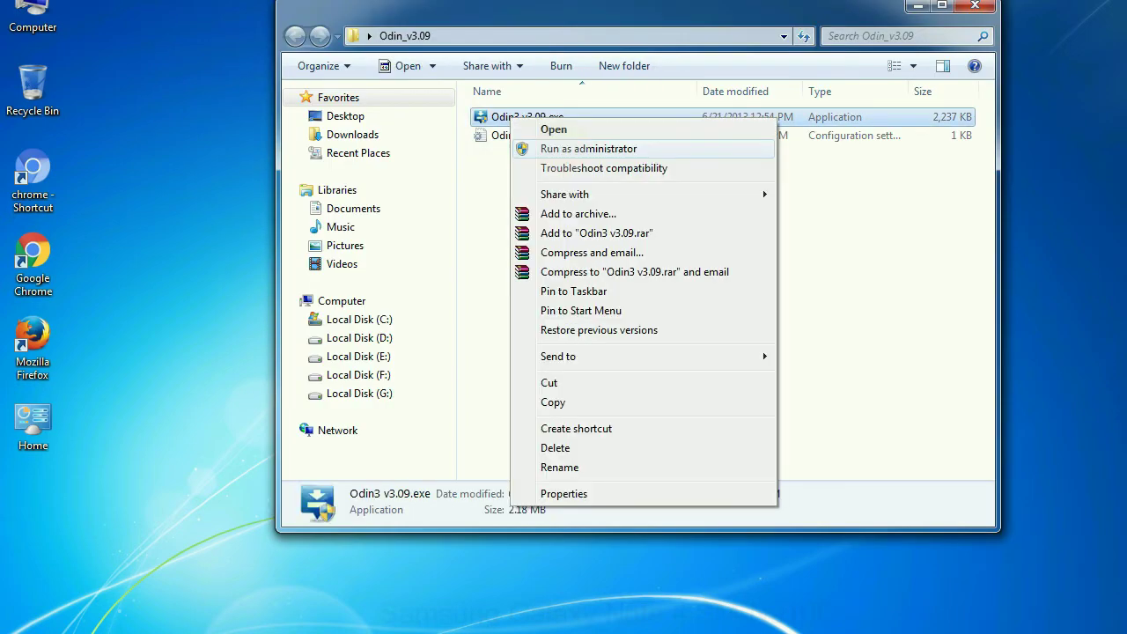
pyautogui.click(588, 148)
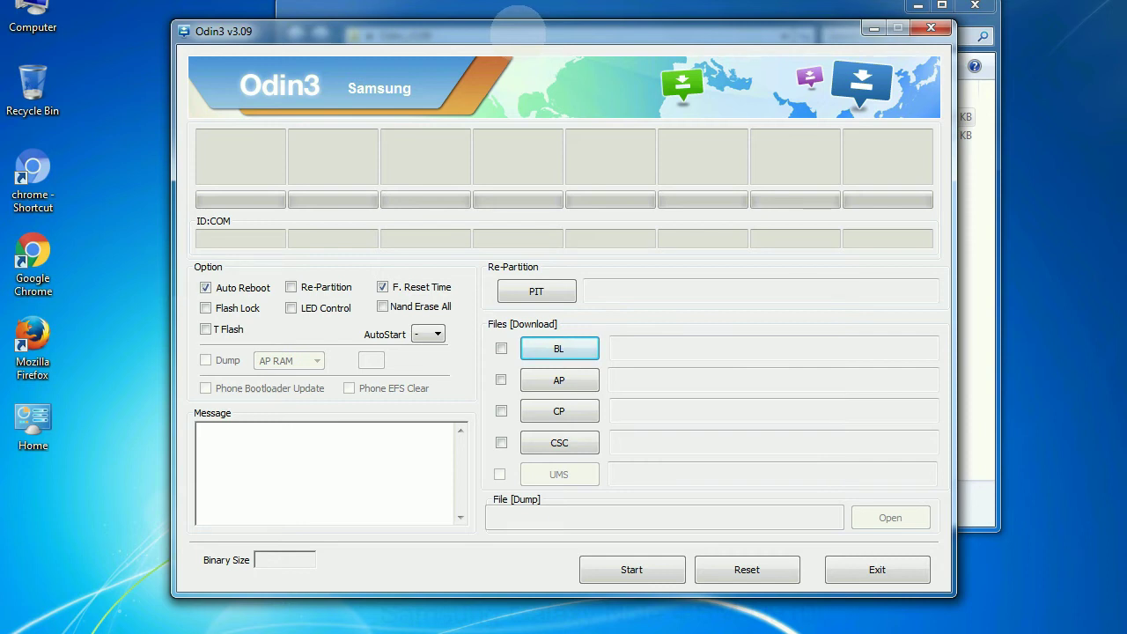
# Step: Move the Odin3 v3.09 window slightly up and to the right
pyautogui.moveTo(519, 31); pyautogui.dragTo(564, 5)
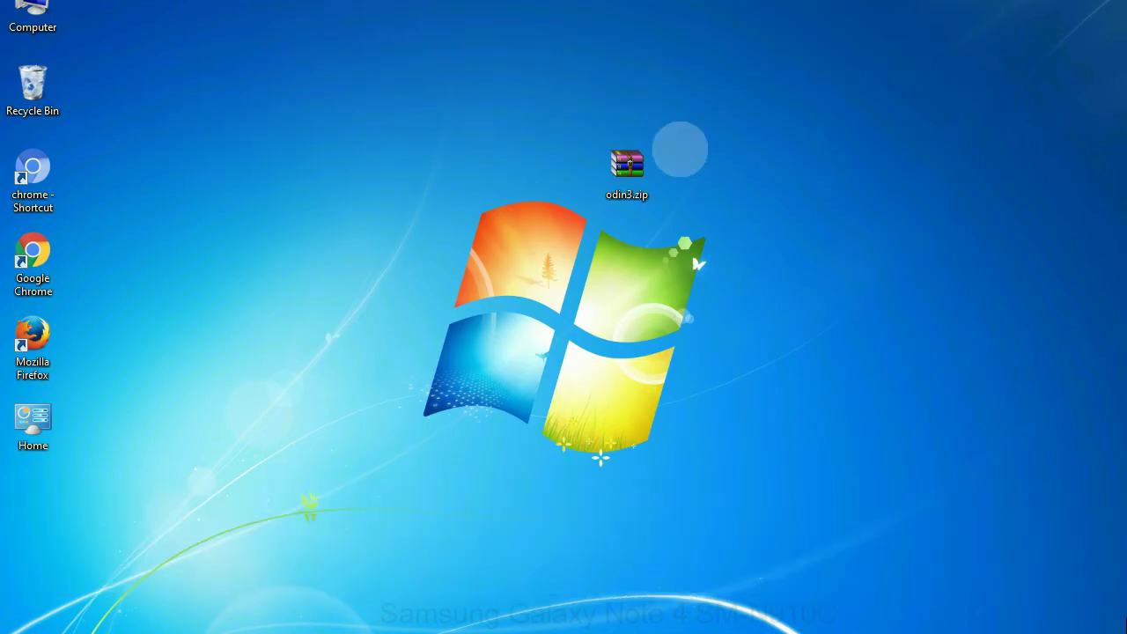
pyautogui.click(616, 163)
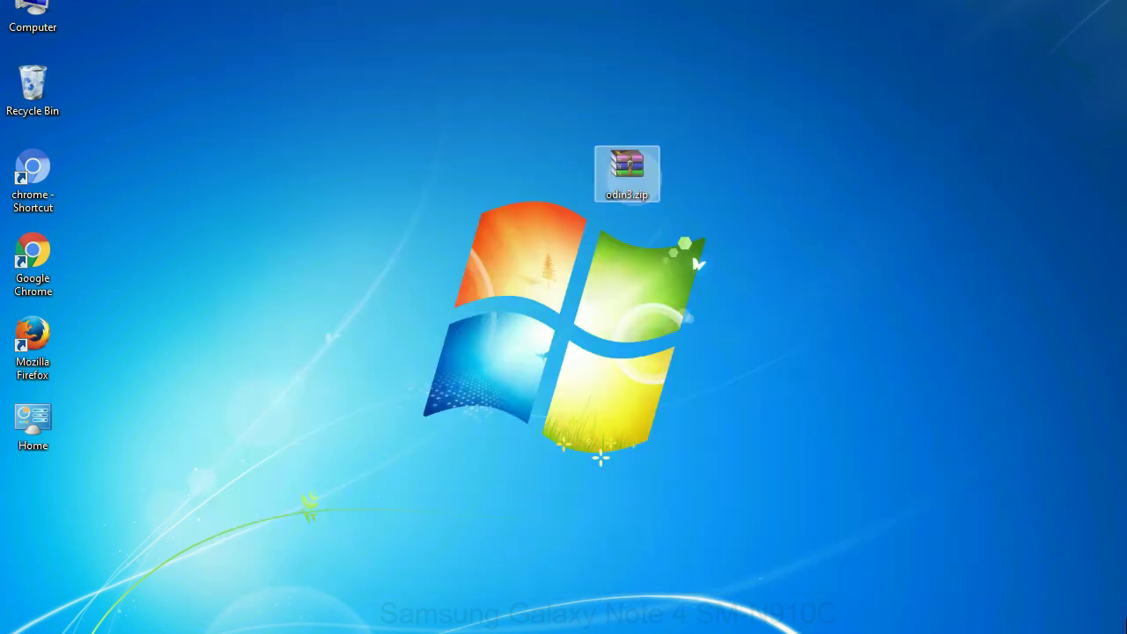
pyautogui.click(704, 166)
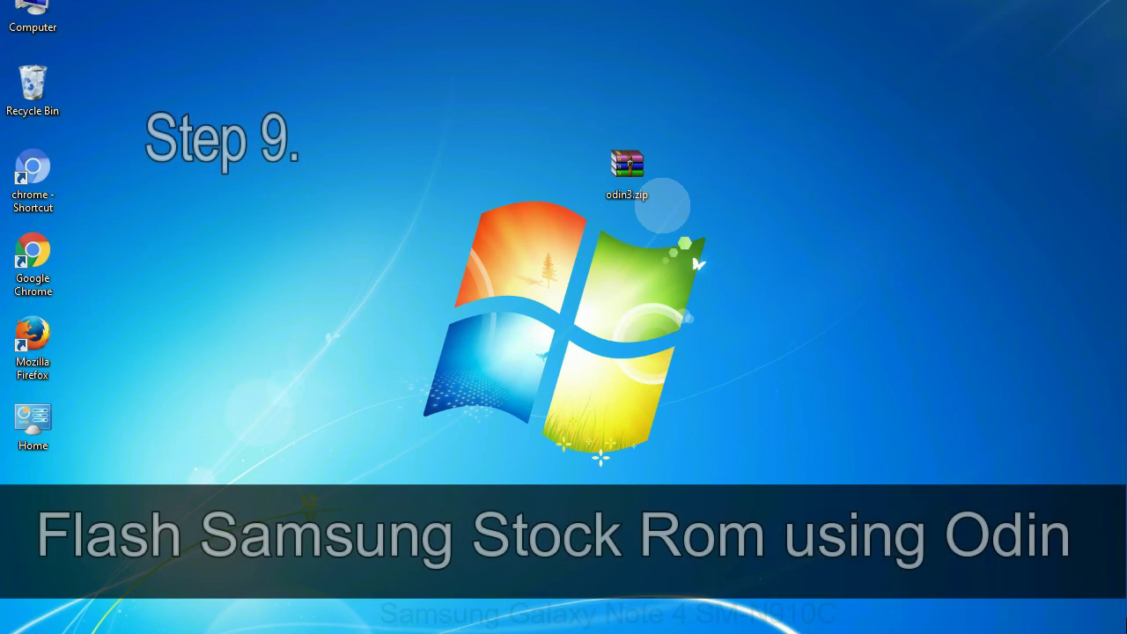
pyautogui.click(655, 174)
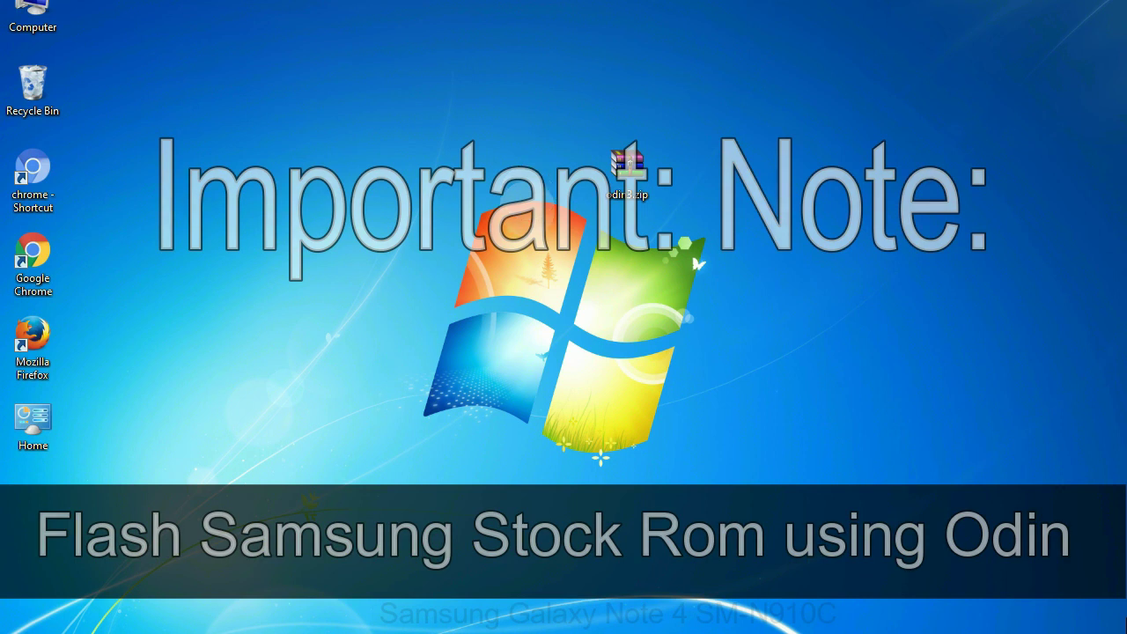
pyautogui.click(616, 157)
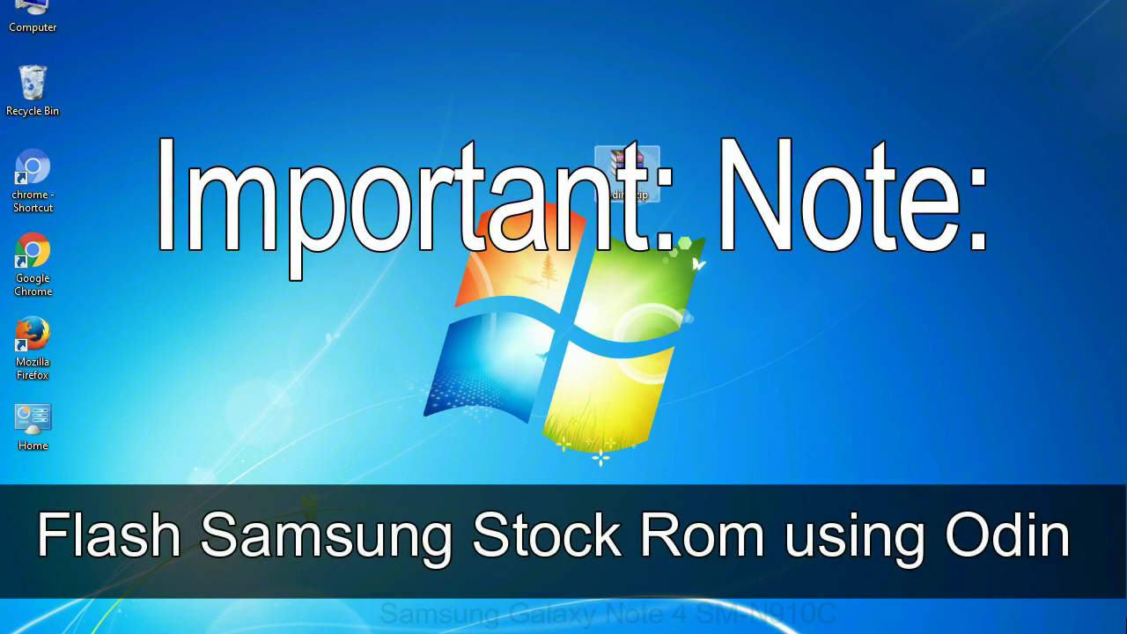
pyautogui.click(704, 165)
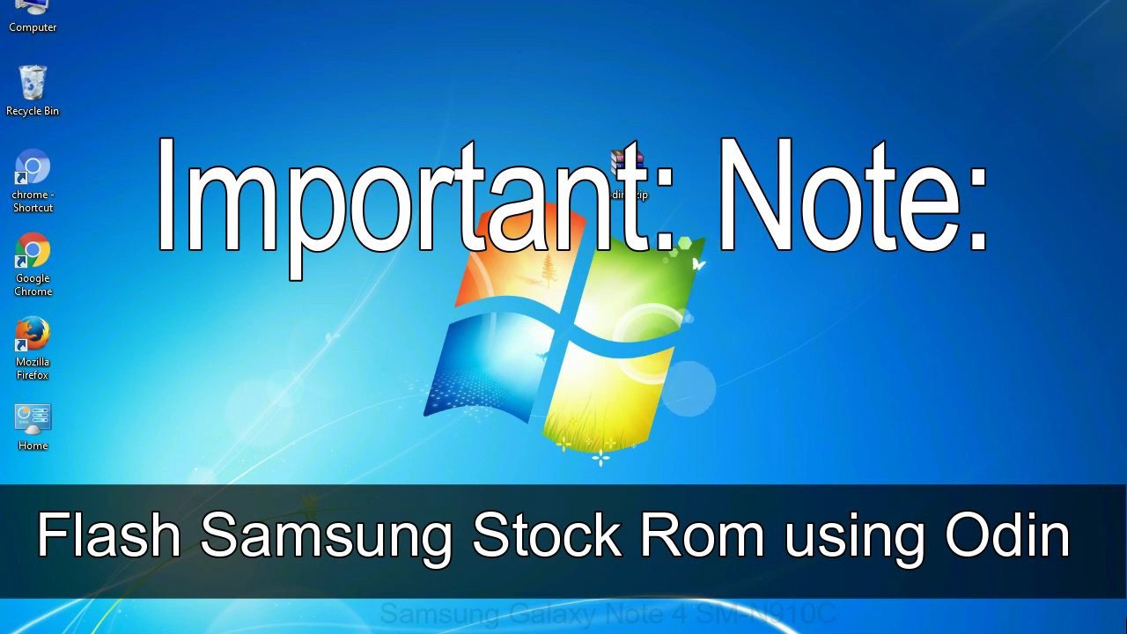